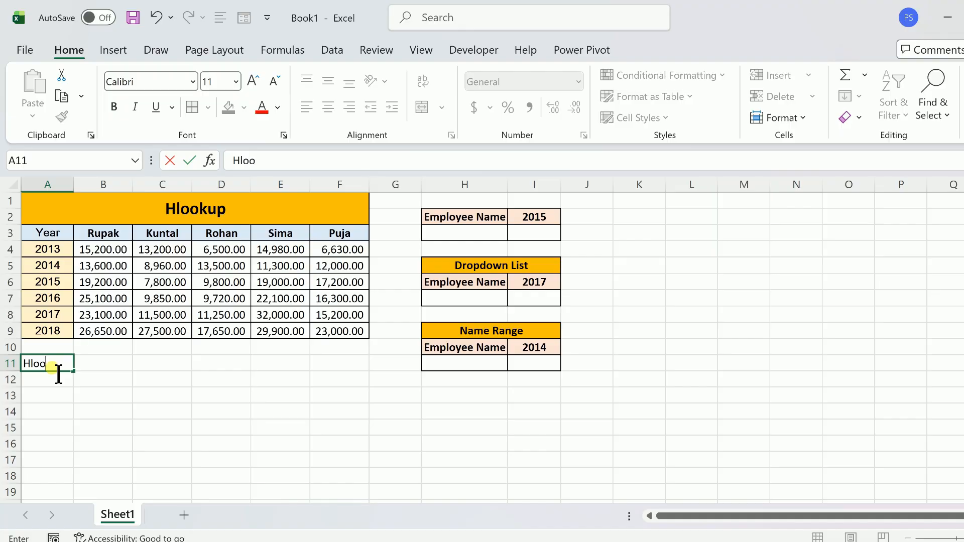
Step: Enter the notes "Hlookup" in A11 and "Top to bottom" in A12 below the data table
{"action": "key", "text": "Return"}
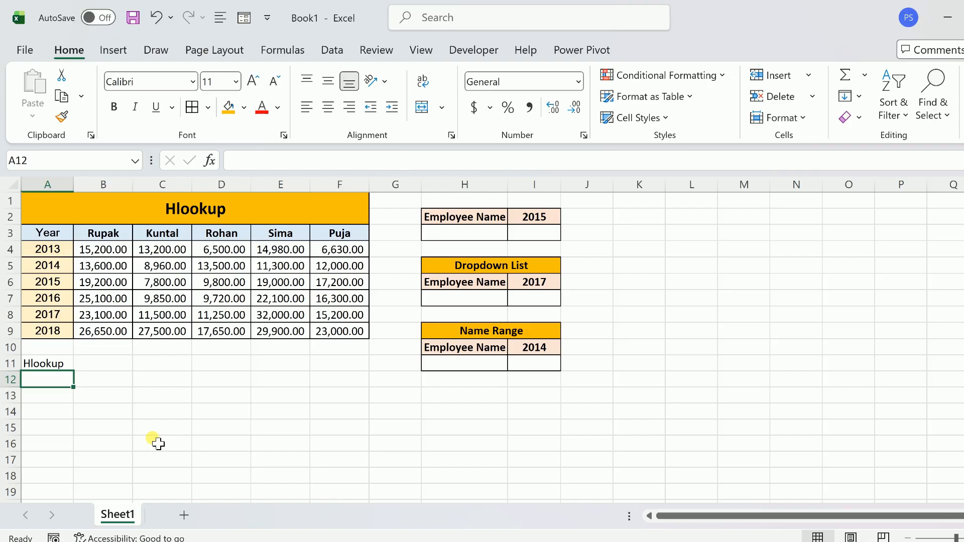
{"action": "type", "text": "Top to bottom"}
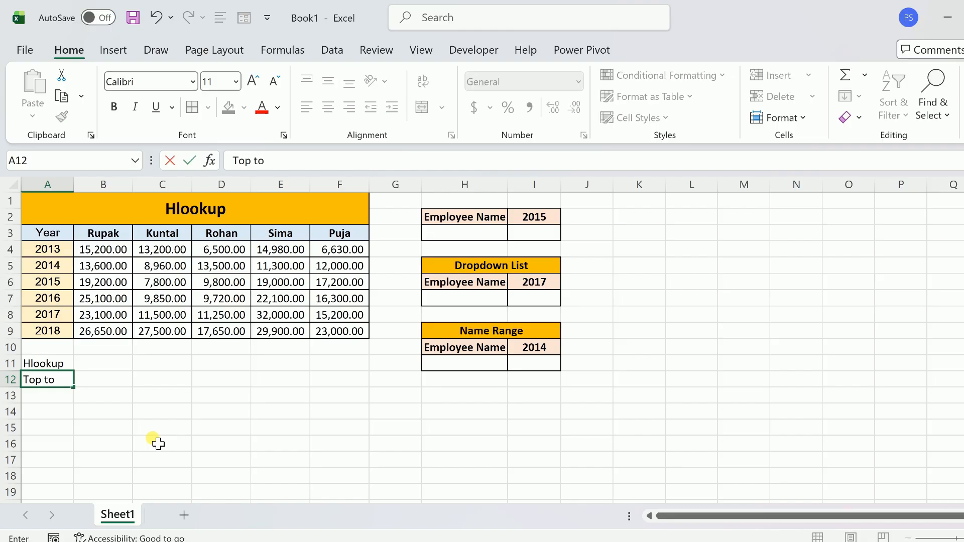
{"action": "key", "text": "Return"}
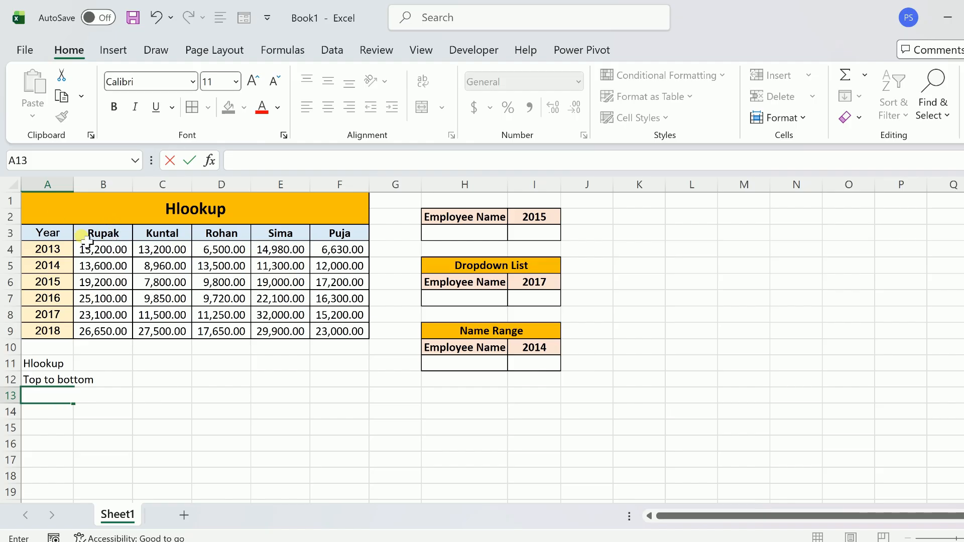
{"action": "left_click_drag", "start_coordinate": [83, 237], "coordinate": [332, 235]}
{"action": "left_click", "coordinate": [54, 253]}
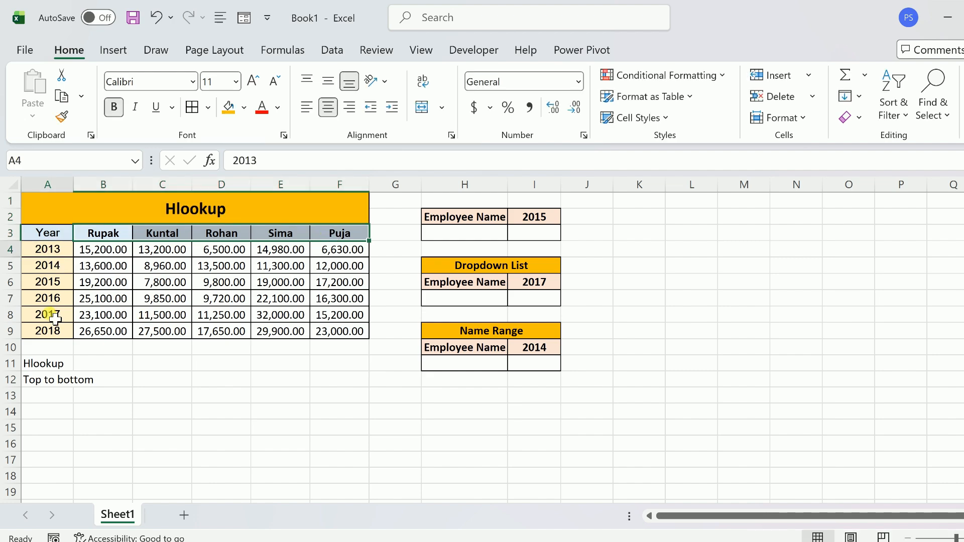
{"action": "left_click_drag", "start_coordinate": [54, 319], "coordinate": [54, 334]}
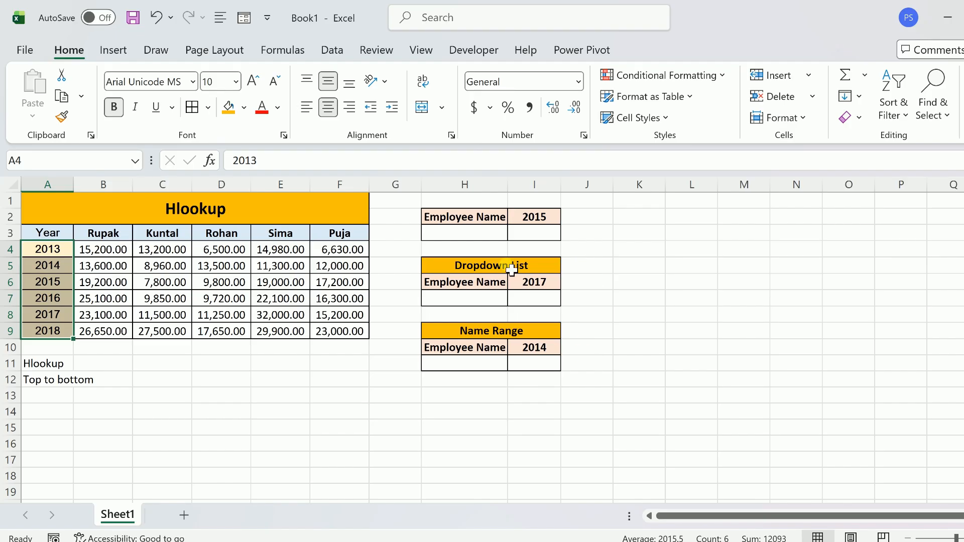
Step: Enter the employee name from header cell D3 into H3 as the lookup name for 2015
{"action": "left_click", "coordinate": [470, 233]}
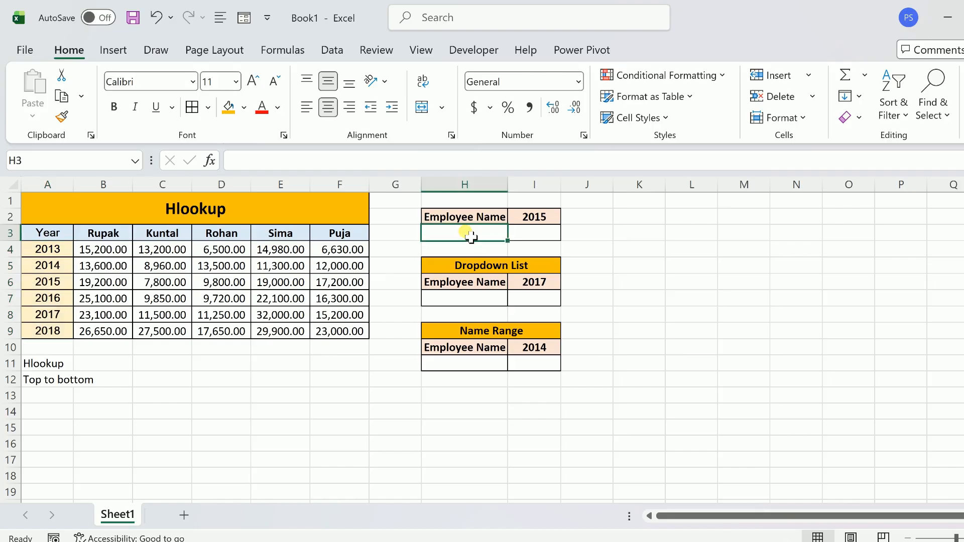
{"action": "type", "text": "Rohan"}
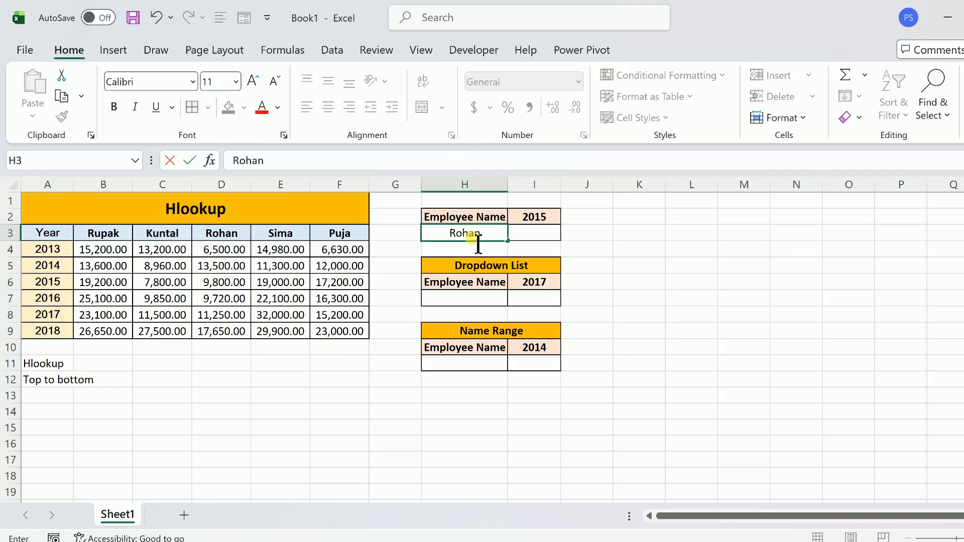
Step: Enter the exact-match formula =HLOOKUP(H3,A3:F9,4,FALSE) in I3 to return the employee's 2015 value
{"action": "left_click", "coordinate": [558, 233]}
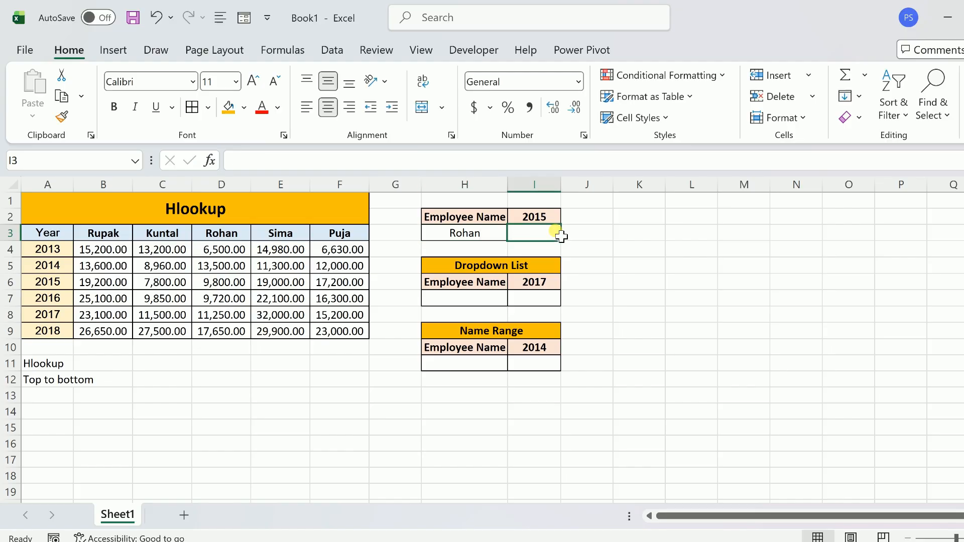
{"action": "type", "text": "=hlo"}
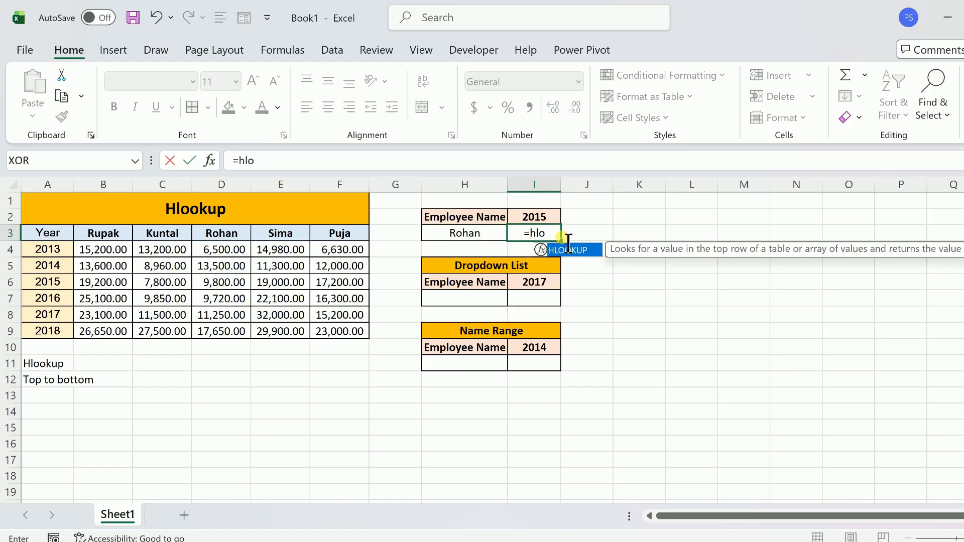
{"action": "key", "text": "Tab"}
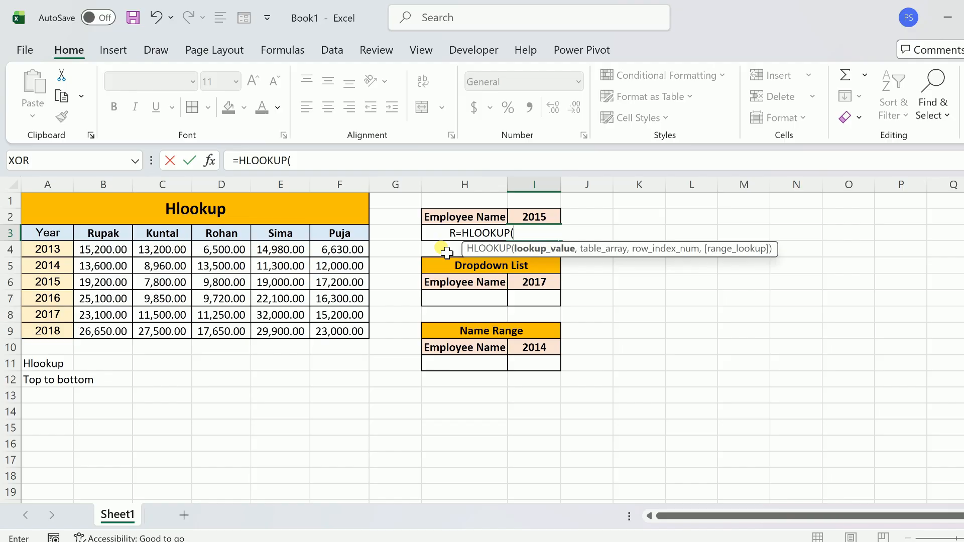
{"action": "key", "text": "Left"}
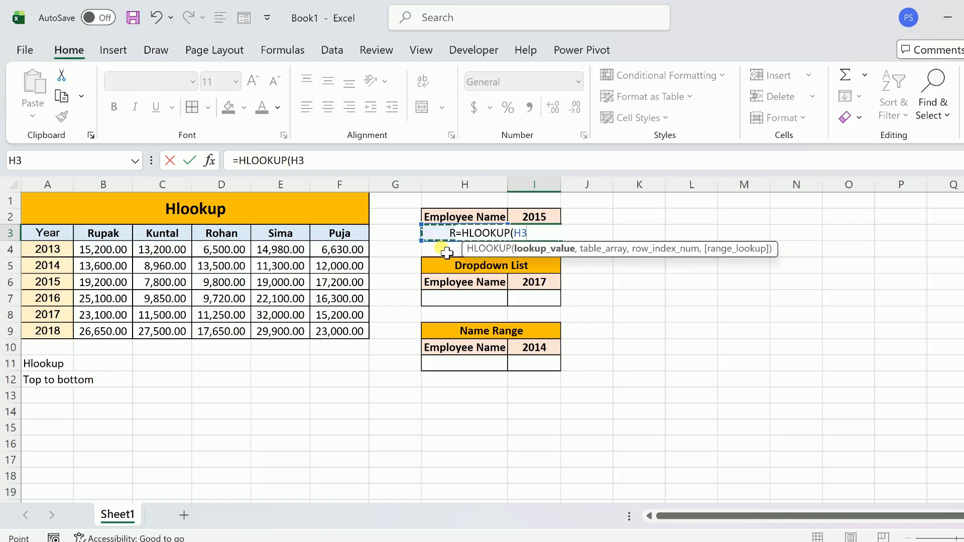
{"action": "type", "text": ","}
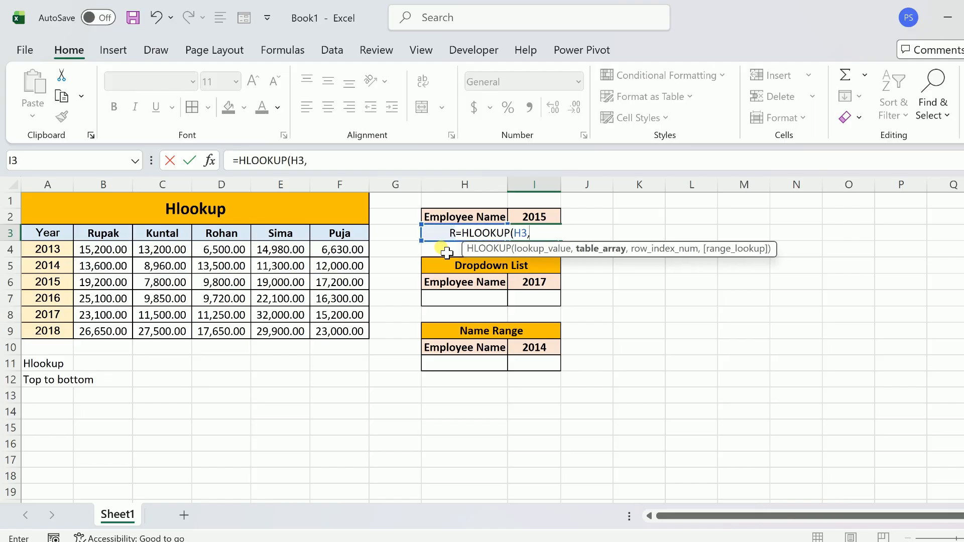
{"action": "left_click_drag", "start_coordinate": [65, 240], "coordinate": [339, 339]}
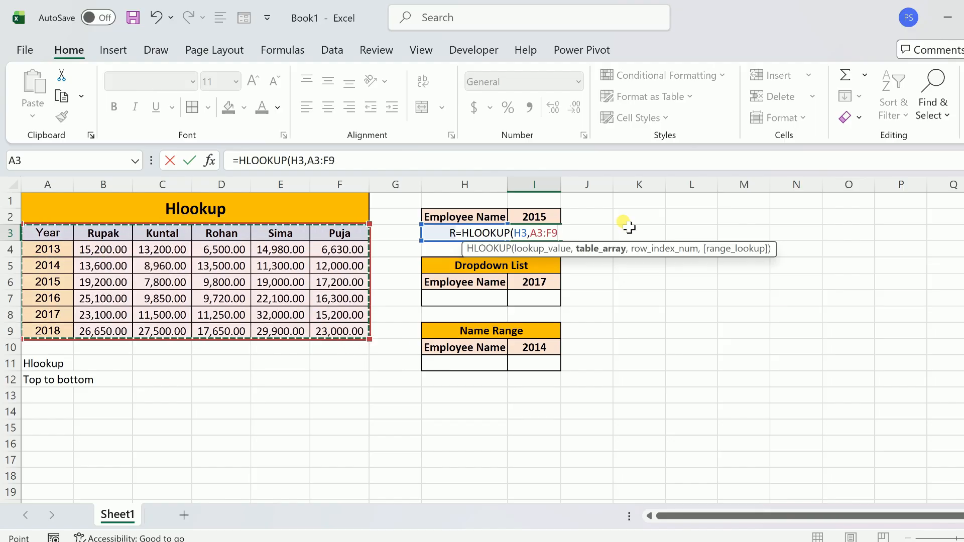
{"action": "type", "text": ","}
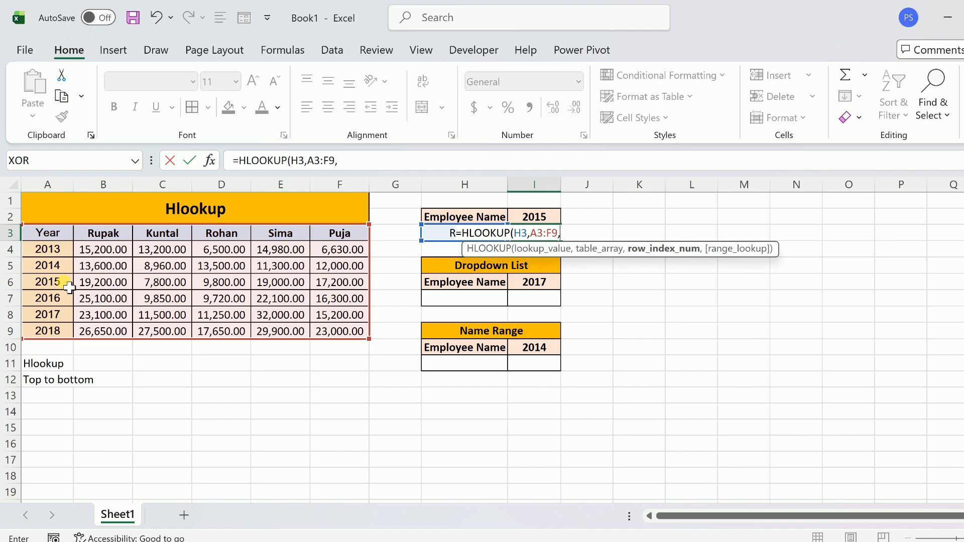
{"action": "type", "text": "4,"}
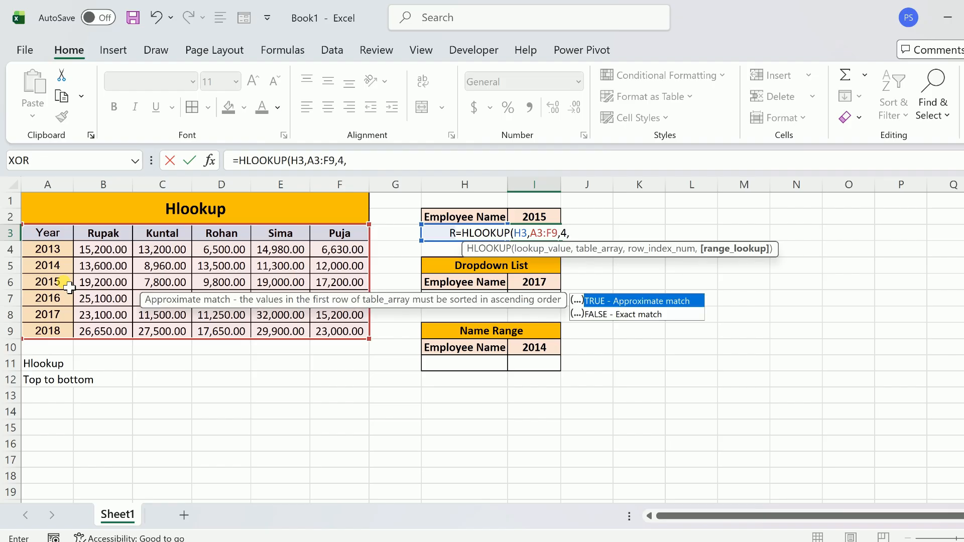
{"action": "key", "text": "Down"}
{"action": "key", "text": "Tab"}
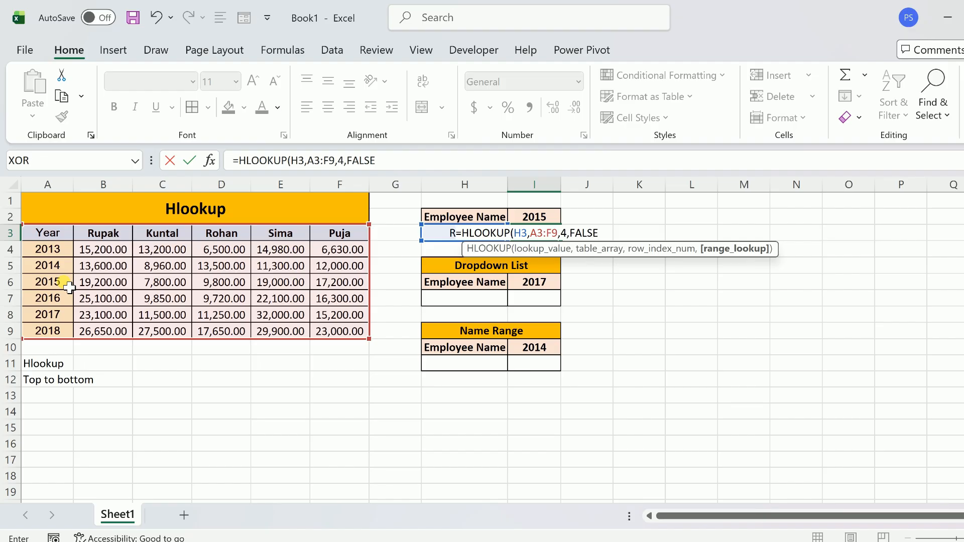
{"action": "type", "text": ")"}
{"action": "key", "text": "Return"}
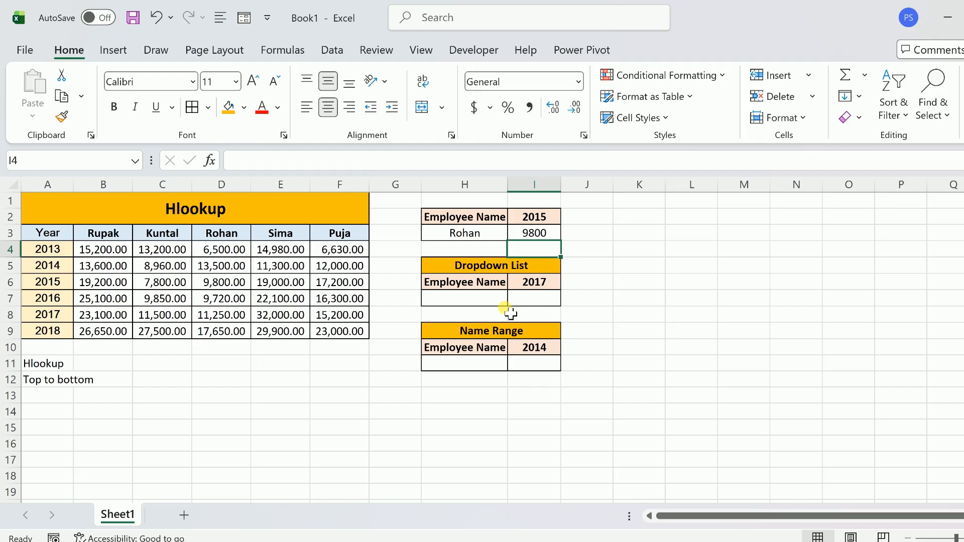
Step: Add List data validation to H7 with source =$B$3:$F$3, and choose the last employee from its dropdown
{"action": "left_click", "coordinate": [491, 299]}
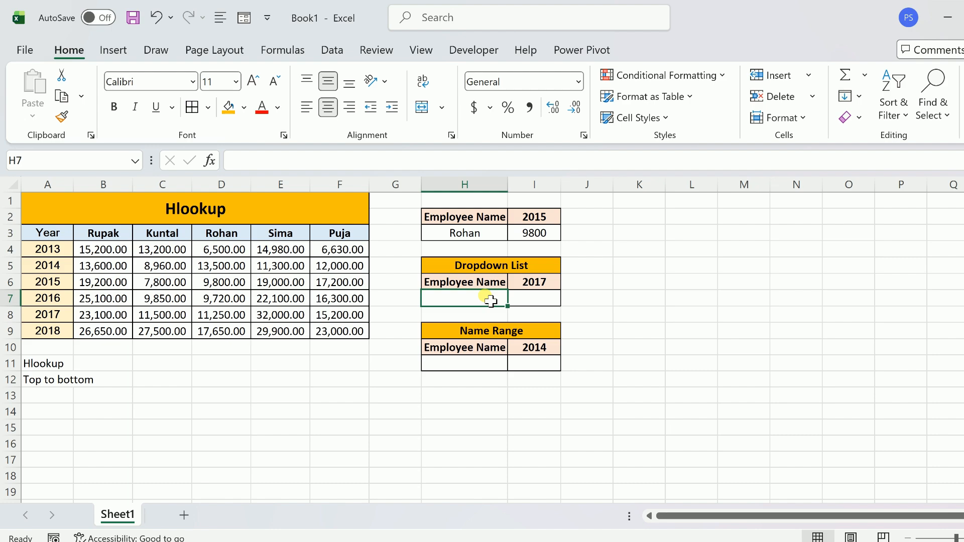
{"action": "left_click", "coordinate": [342, 51]}
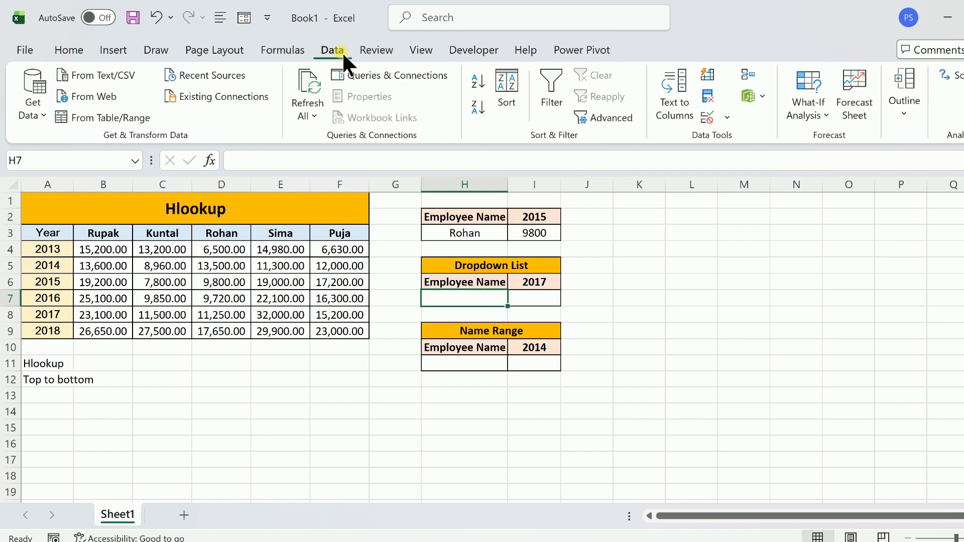
{"action": "left_click", "coordinate": [712, 122]}
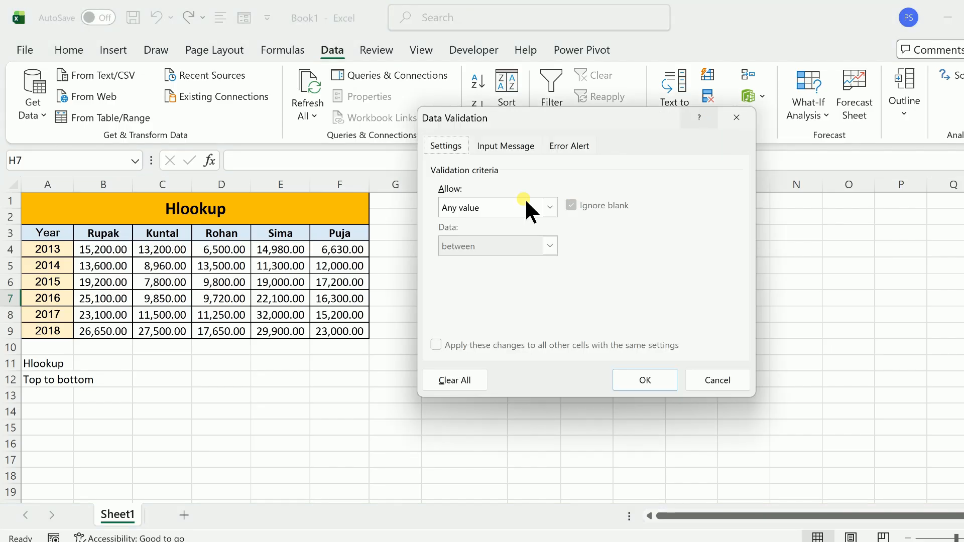
{"action": "left_click", "coordinate": [523, 201]}
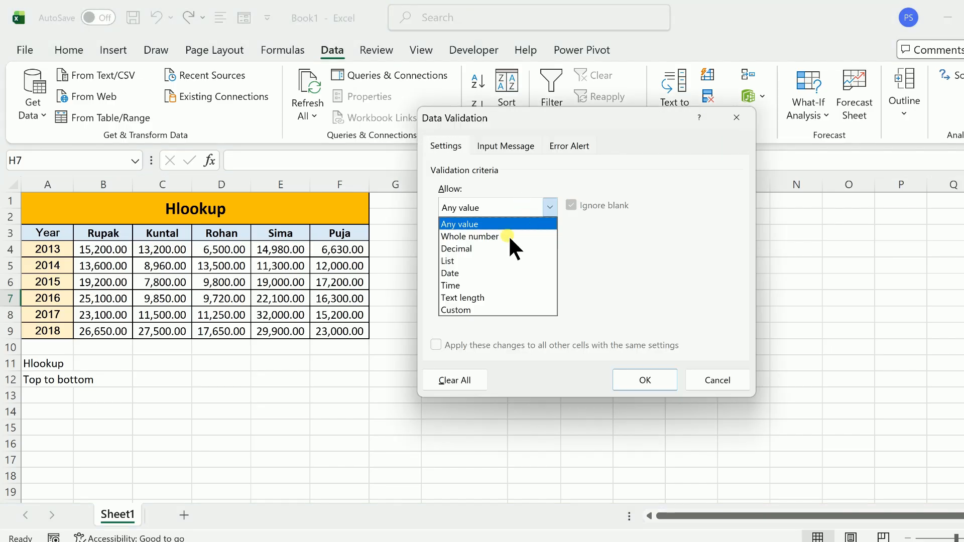
{"action": "left_click", "coordinate": [485, 261]}
{"action": "left_click", "coordinate": [487, 283]}
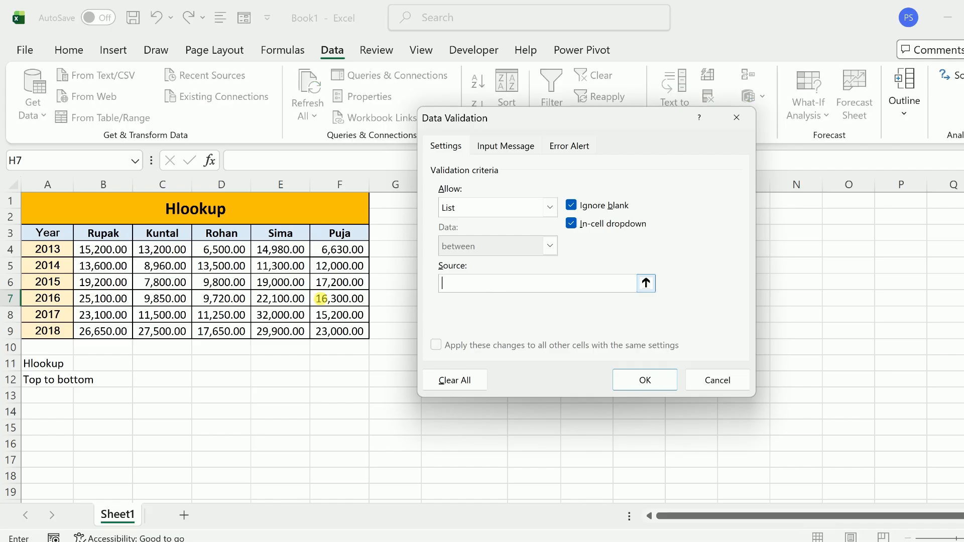
{"action": "left_click_drag", "start_coordinate": [91, 235], "coordinate": [326, 237]}
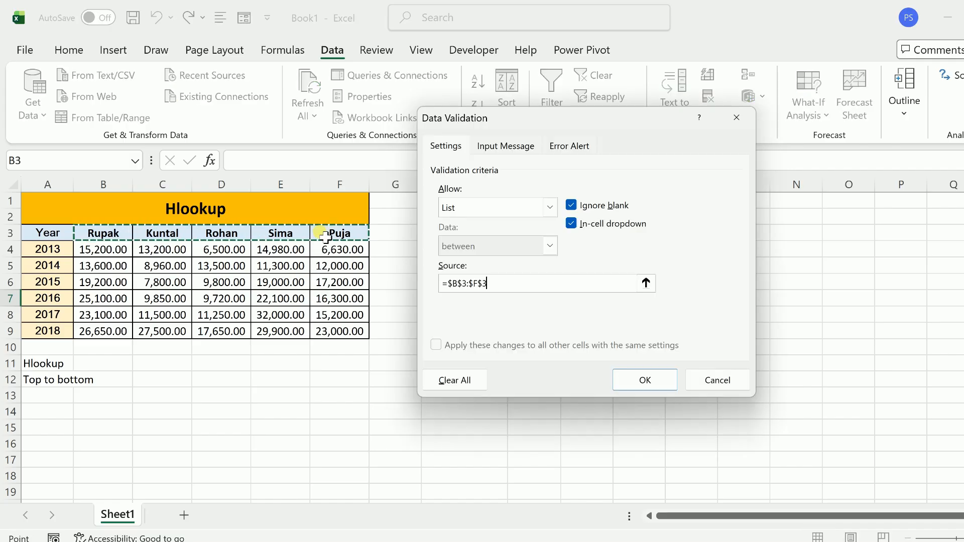
{"action": "left_click", "coordinate": [661, 375]}
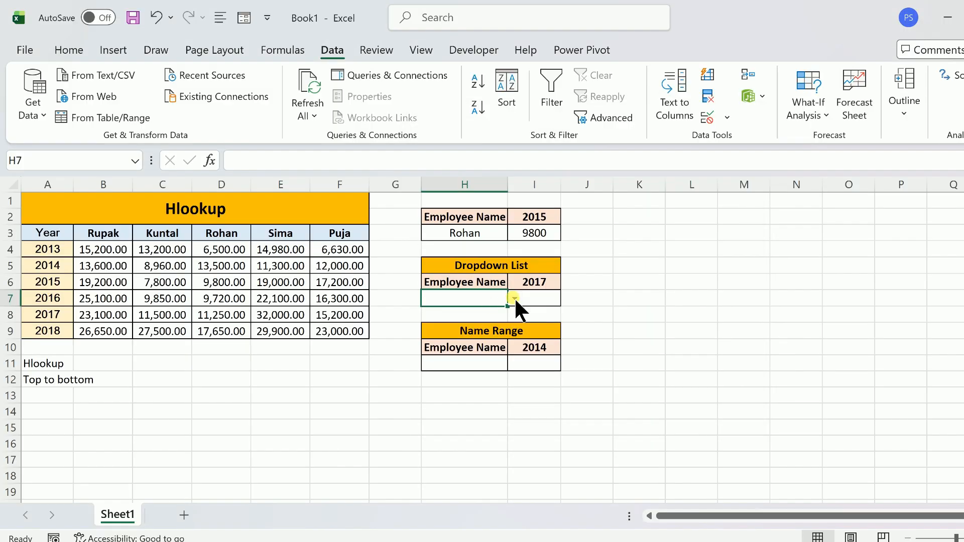
{"action": "left_click", "coordinate": [514, 299]}
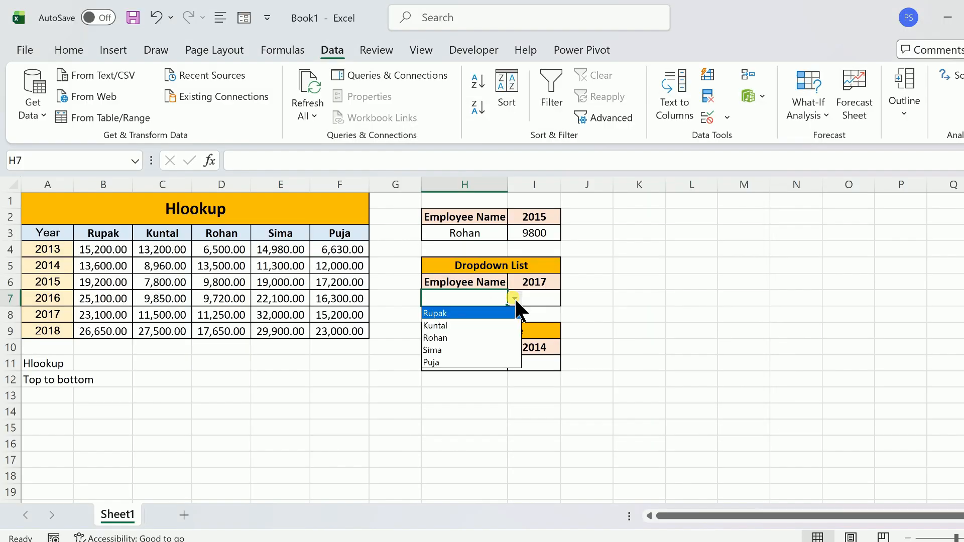
{"action": "left_click", "coordinate": [475, 362]}
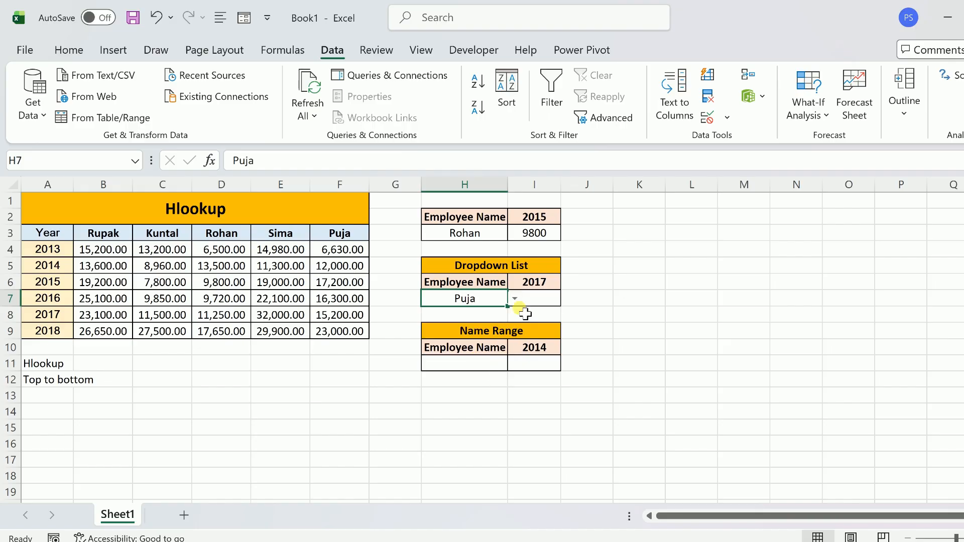
Step: Enter the exact-match formula =HLOOKUP(H7,A3:F9,6,FALSE) in I7 to return the selected employee's 2017 value
{"action": "left_click", "coordinate": [546, 300]}
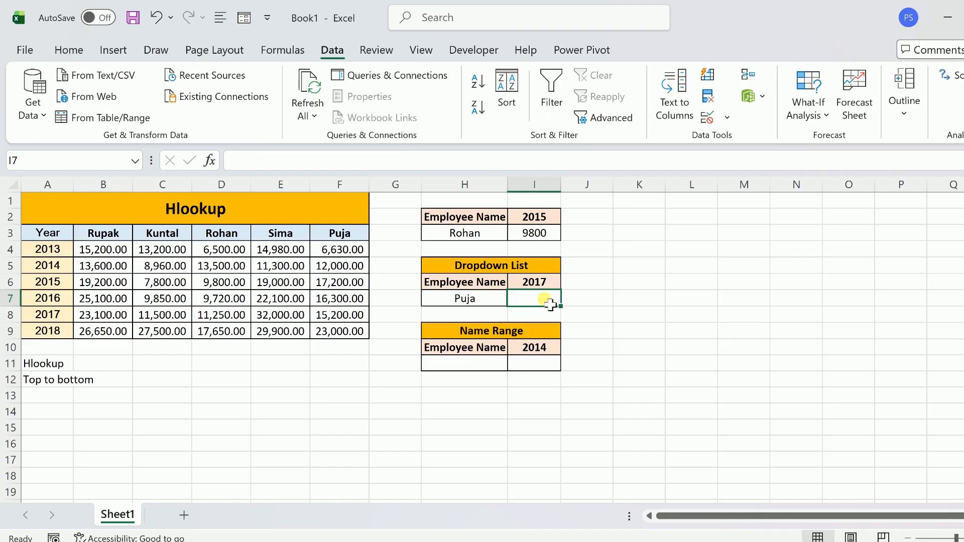
{"action": "type", "text": "="}
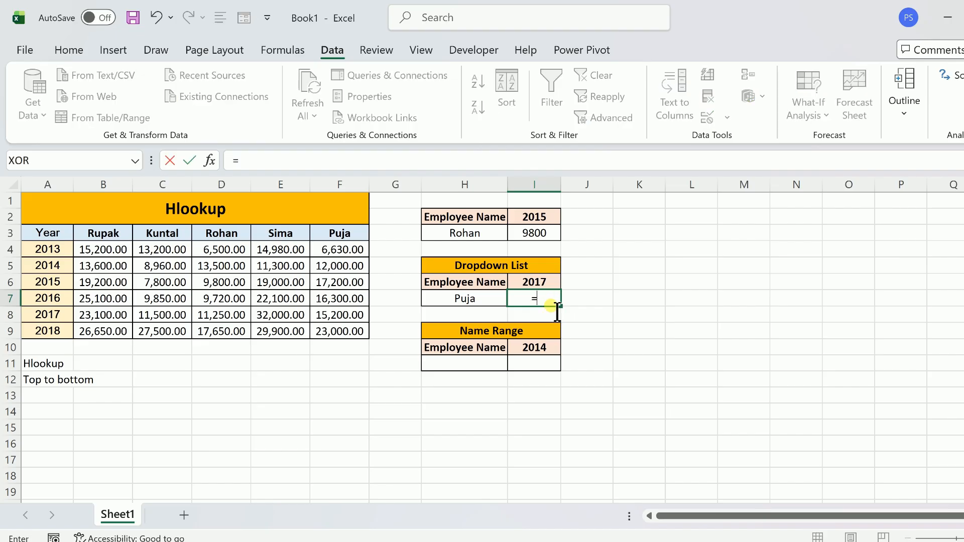
{"action": "type", "text": "hlo"}
{"action": "key", "text": "Tab"}
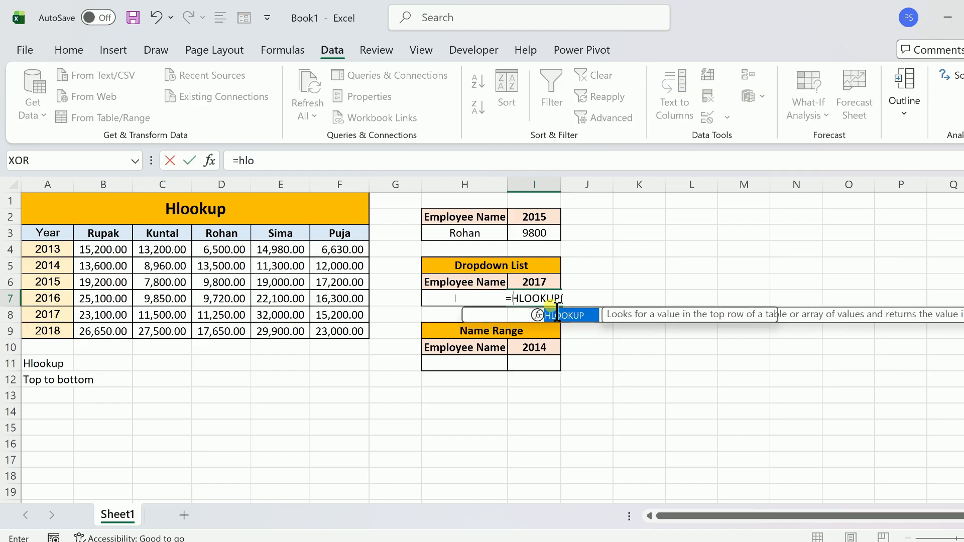
{"action": "key", "text": "Left"}
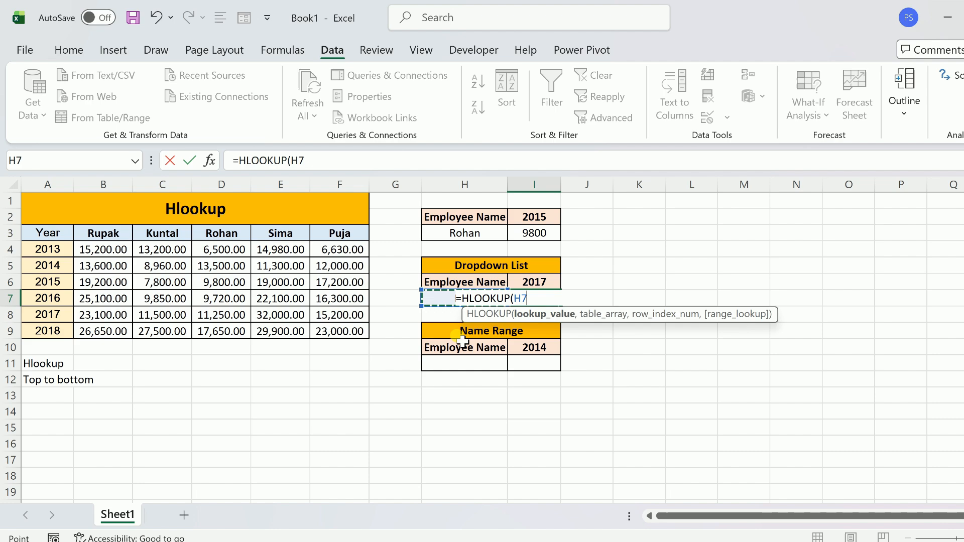
{"action": "type", "text": ","}
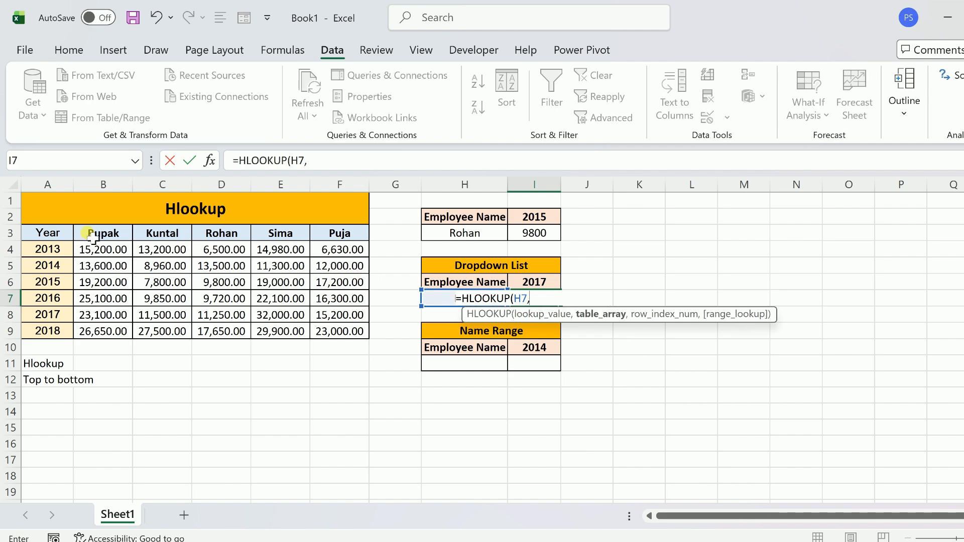
{"action": "left_click_drag", "start_coordinate": [58, 230], "coordinate": [356, 337]}
{"action": "type", "text": ","}
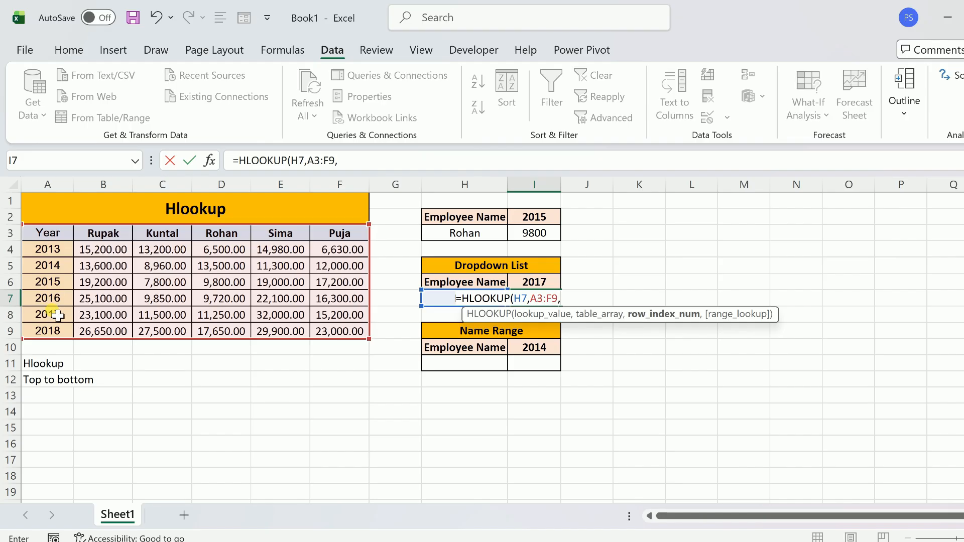
{"action": "type", "text": "6,"}
{"action": "key", "text": "Down"}
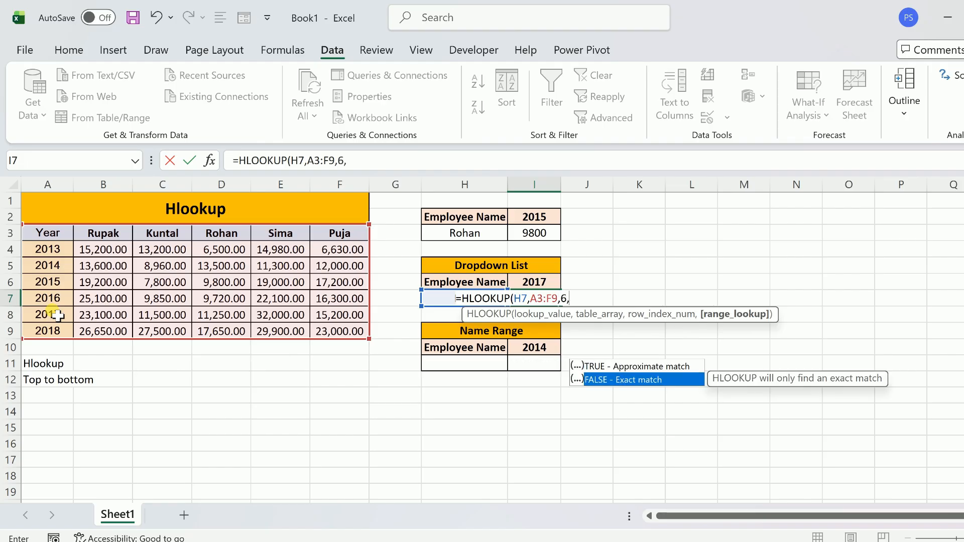
{"action": "key", "text": "Tab"}
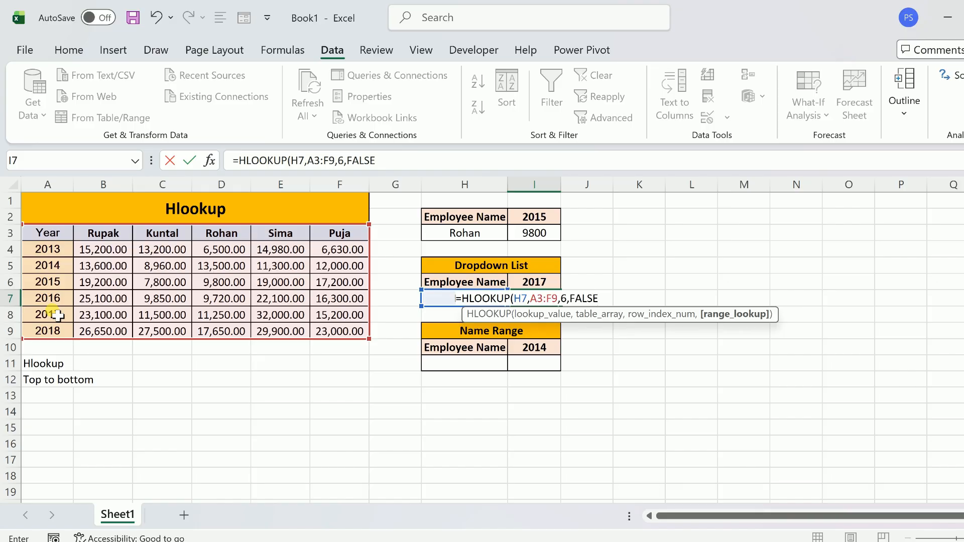
{"action": "type", "text": ")"}
{"action": "key", "text": "Return"}
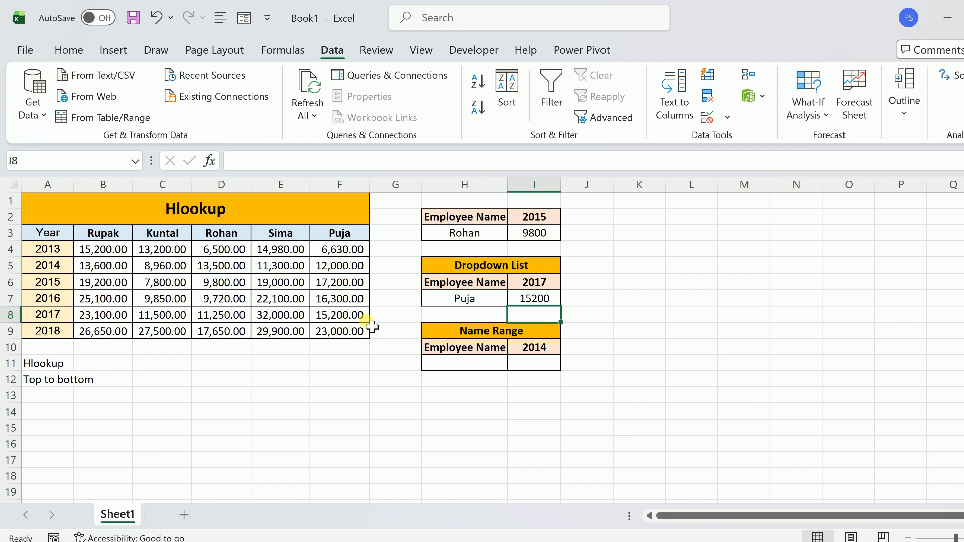
Step: Switch the employee selected in H7's dropdown list to the one in header cell D3
{"action": "left_click", "coordinate": [485, 301]}
{"action": "left_click", "coordinate": [514, 298]}
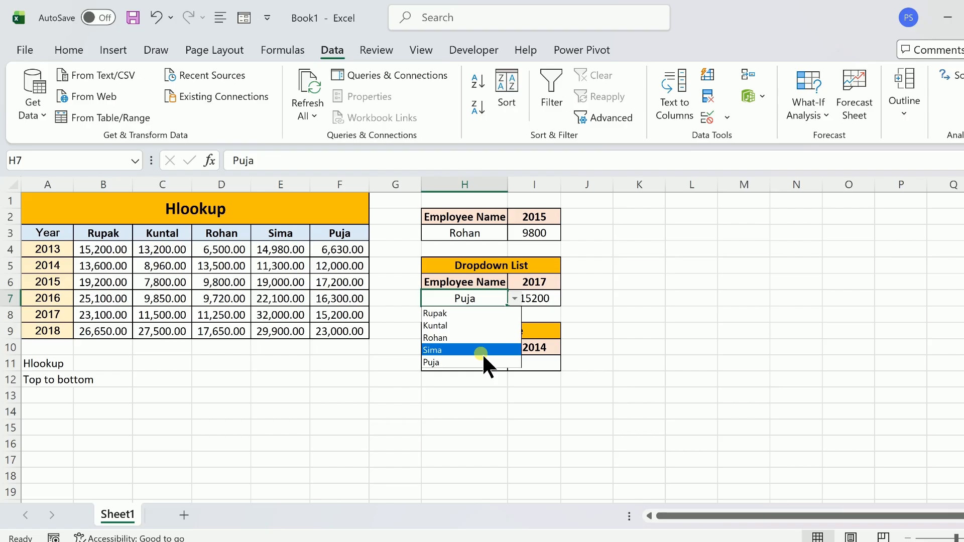
{"action": "left_click", "coordinate": [480, 338]}
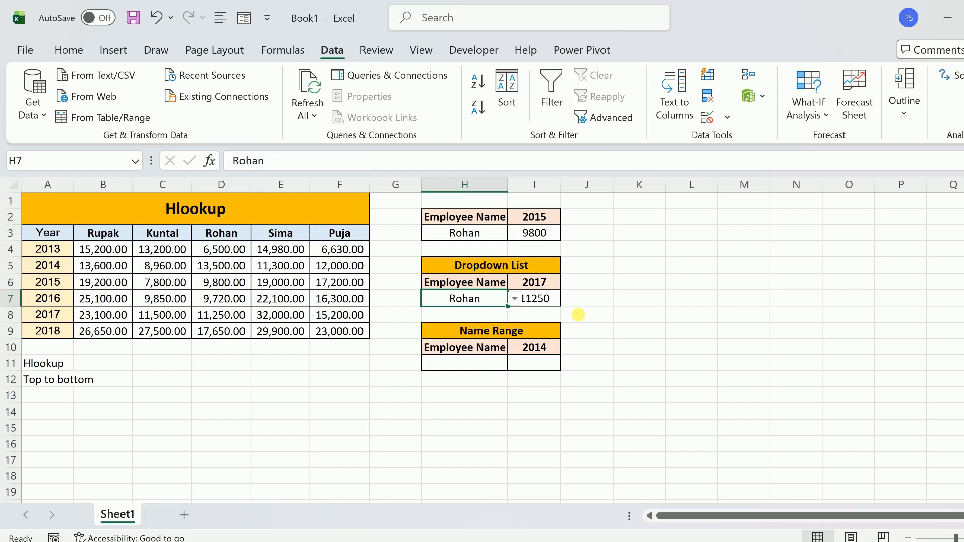
{"action": "left_click", "coordinate": [567, 298]}
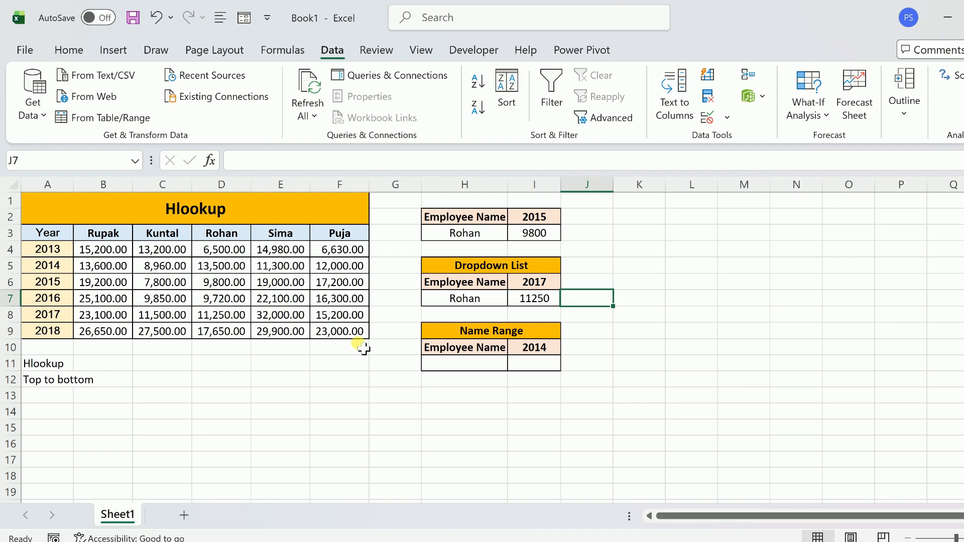
Step: Define the named range Customers for the employee-by-year table in A3:F9
{"action": "left_click_drag", "start_coordinate": [63, 233], "coordinate": [345, 340]}
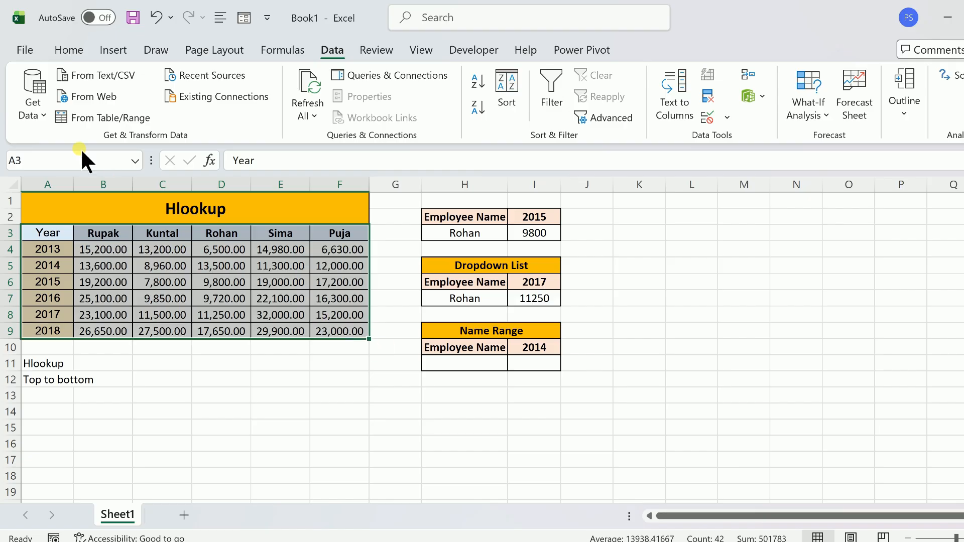
{"action": "left_click", "coordinate": [84, 166]}
{"action": "key", "text": "BackSpace"}
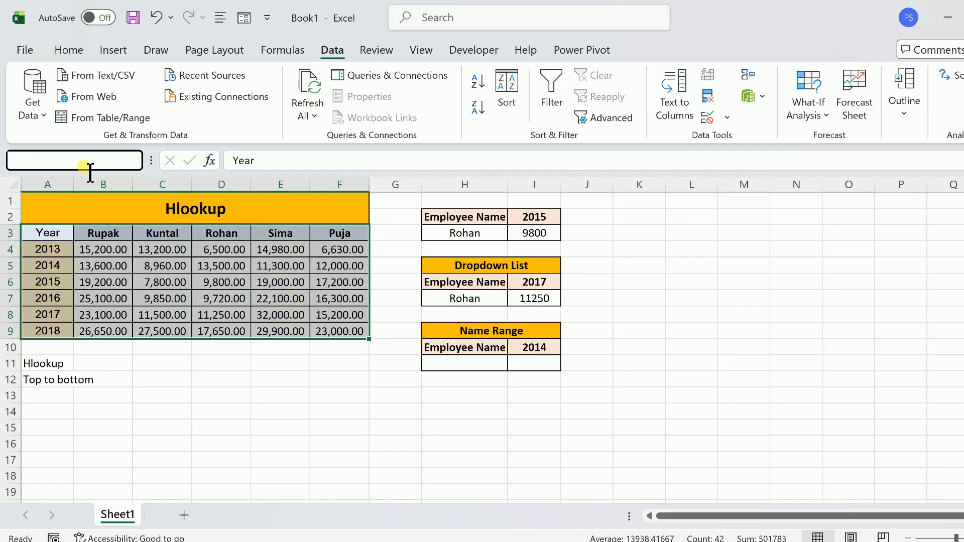
{"action": "type", "text": "Cust"}
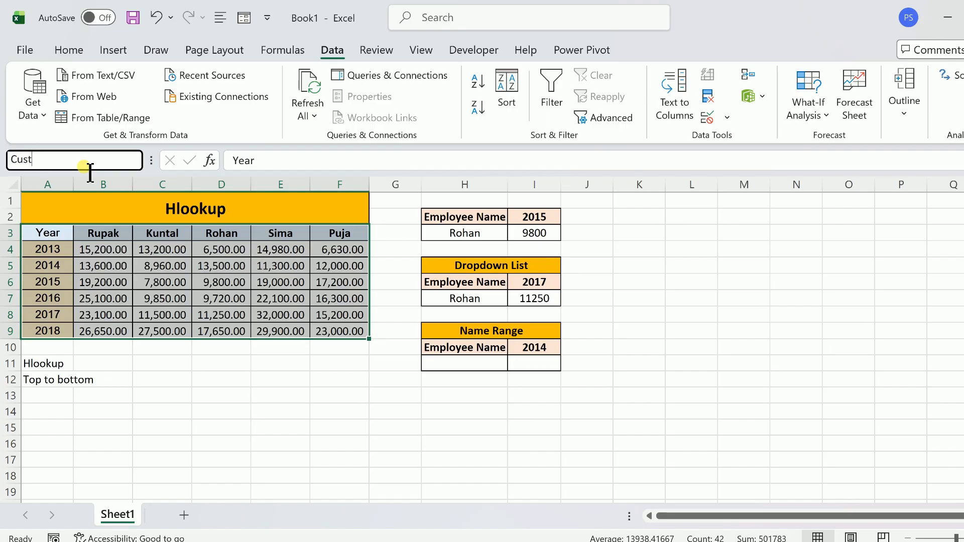
{"action": "type", "text": "omers"}
{"action": "key", "text": "Return"}
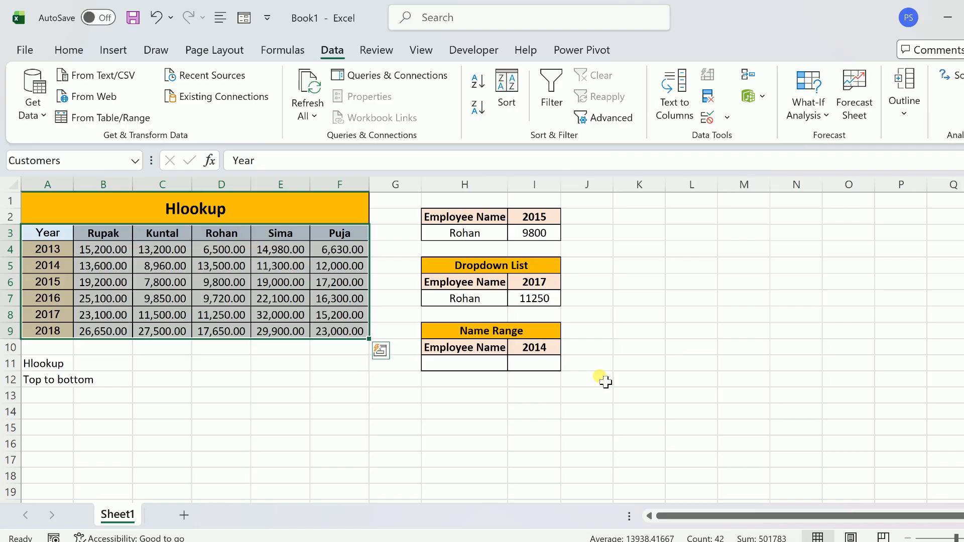
Step: Enter the employee name from header cell E3 into H11 as the Name Range lookup value
{"action": "left_click", "coordinate": [494, 363]}
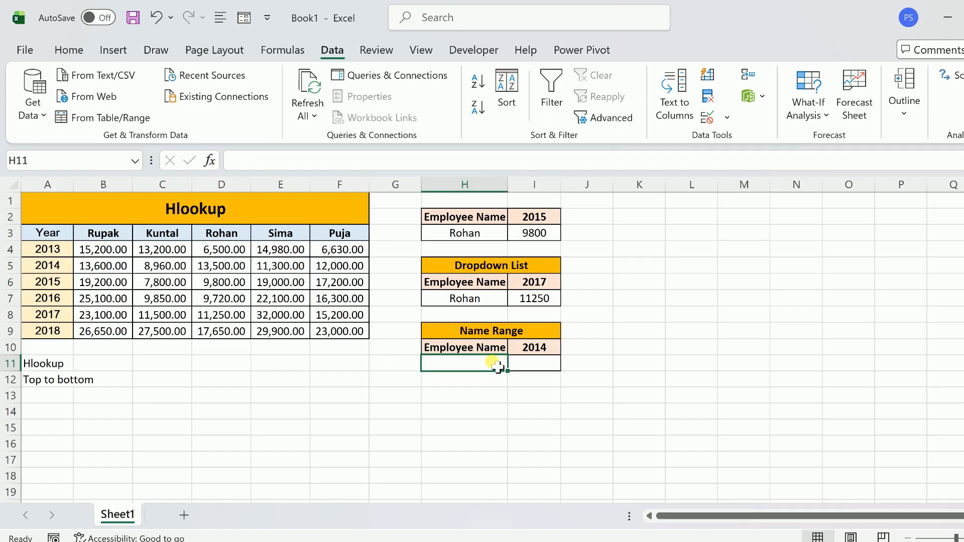
{"action": "type", "text": "Sima"}
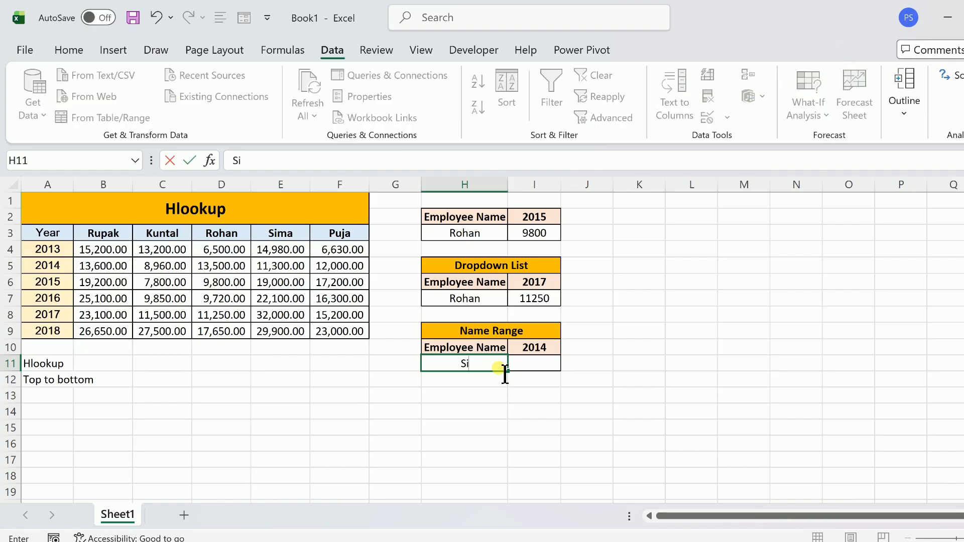
{"action": "left_click", "coordinate": [531, 365]}
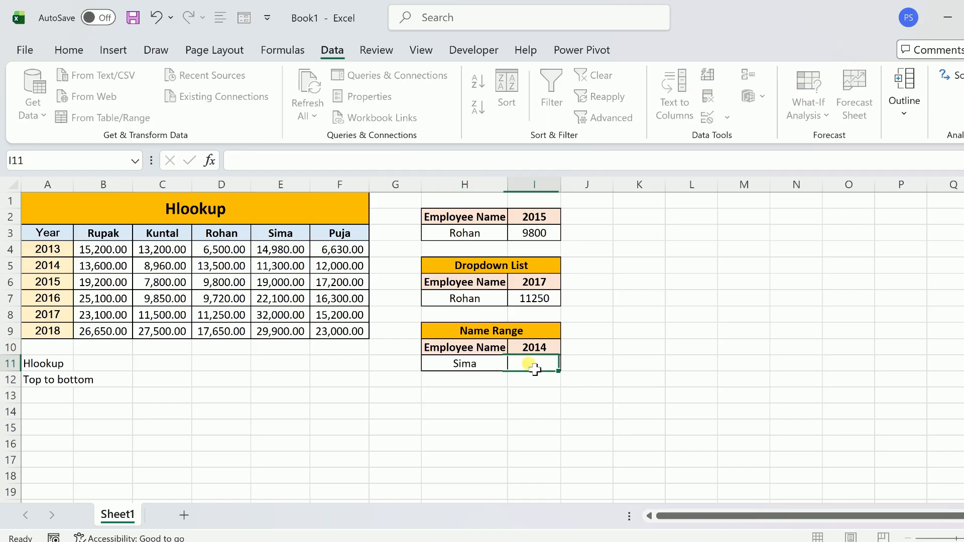
Step: Enter the exact-match formula =HLOOKUP(H11,Customers,3,FALSE) in I11 to return the employee's 2014 value from the named range
{"action": "type", "text": "=h"}
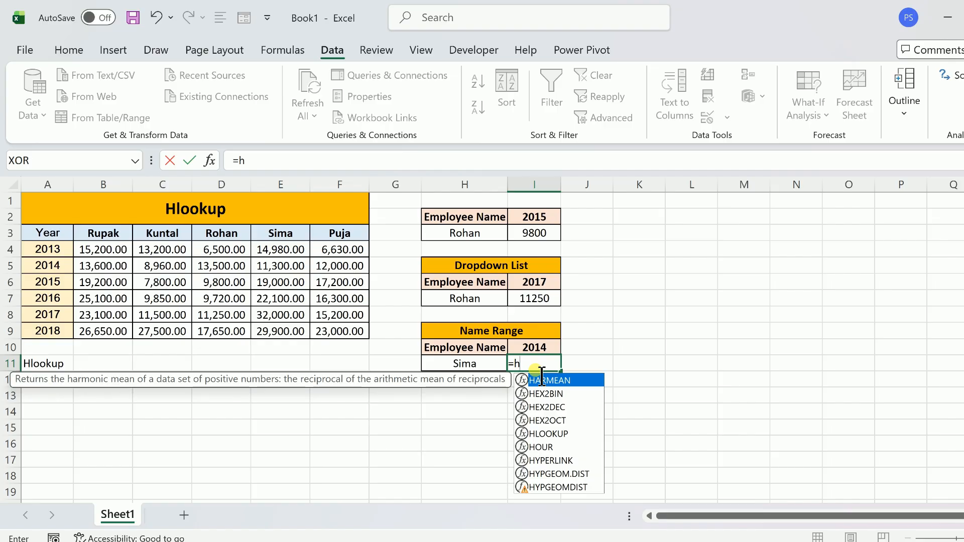
{"action": "type", "text": "lo"}
{"action": "key", "text": "Tab"}
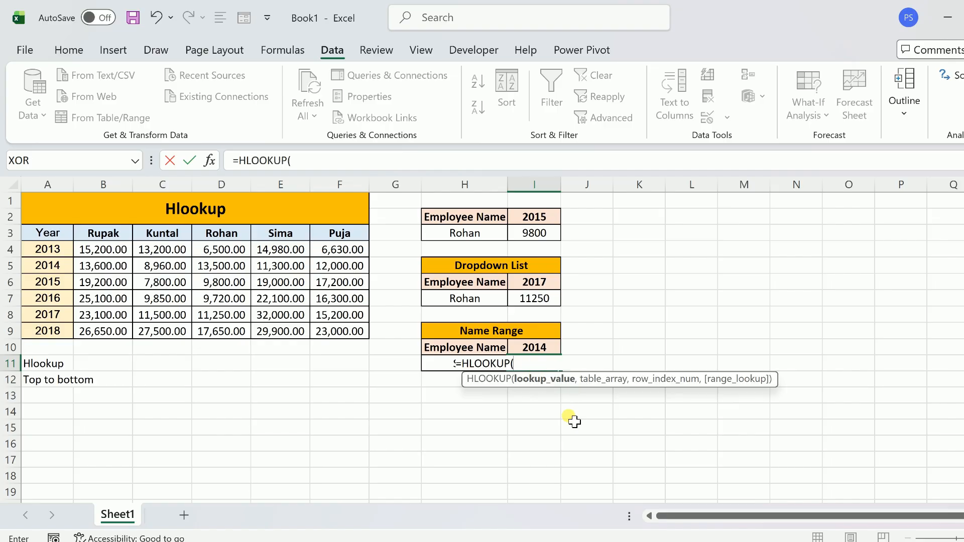
{"action": "key", "text": "Left"}
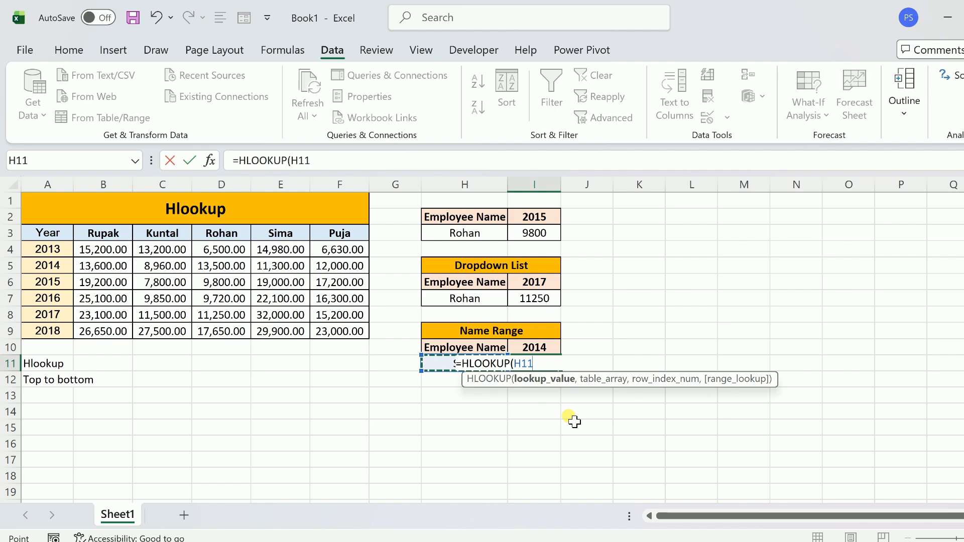
{"action": "type", "text": ","}
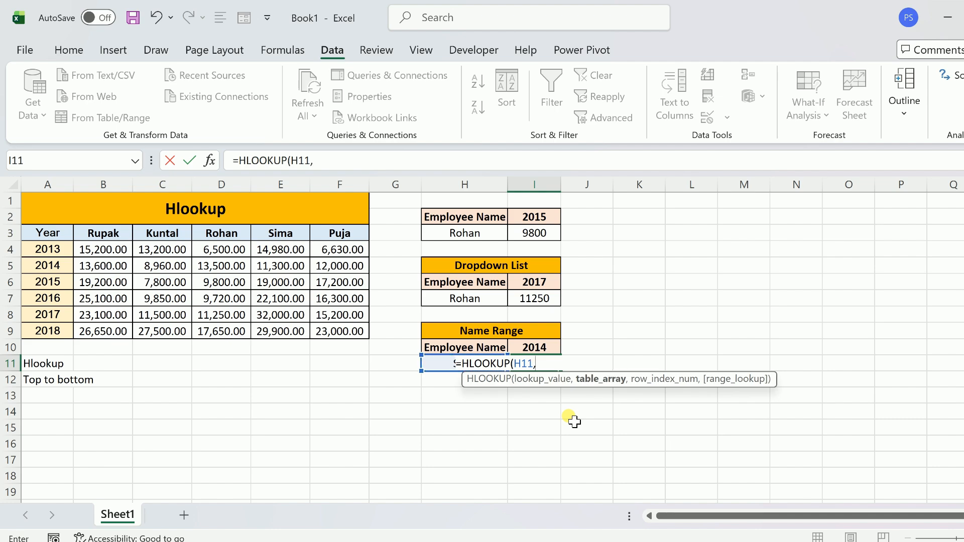
{"action": "type", "text": "cus"}
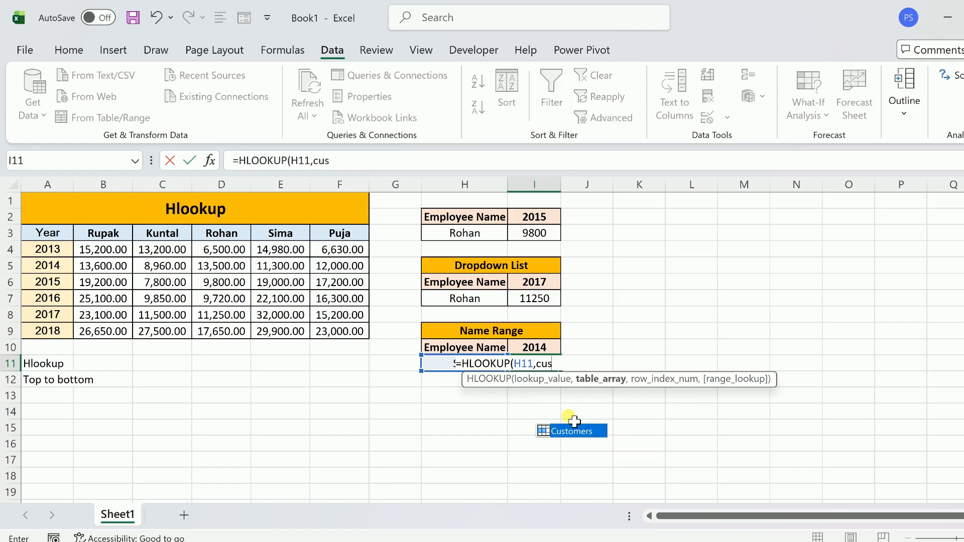
{"action": "key", "text": "Tab"}
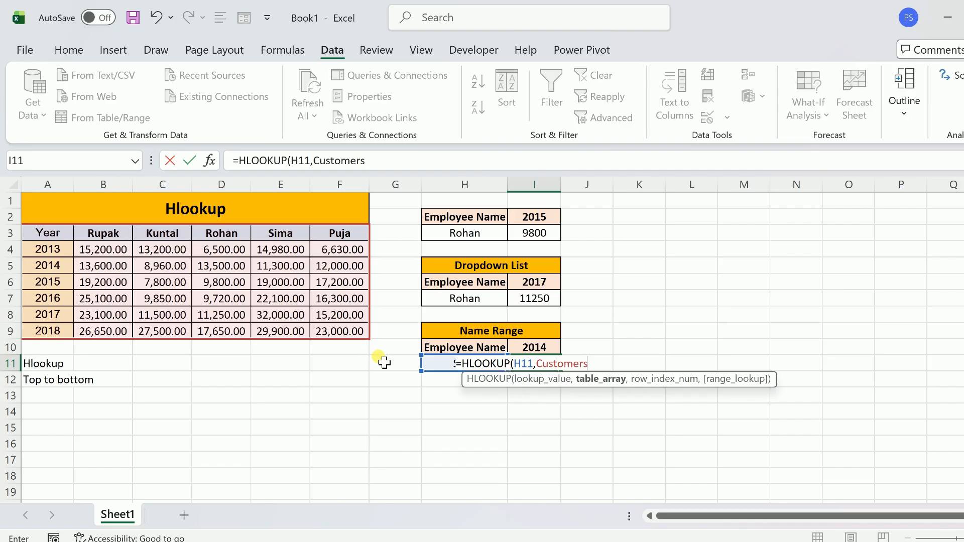
{"action": "type", "text": ","}
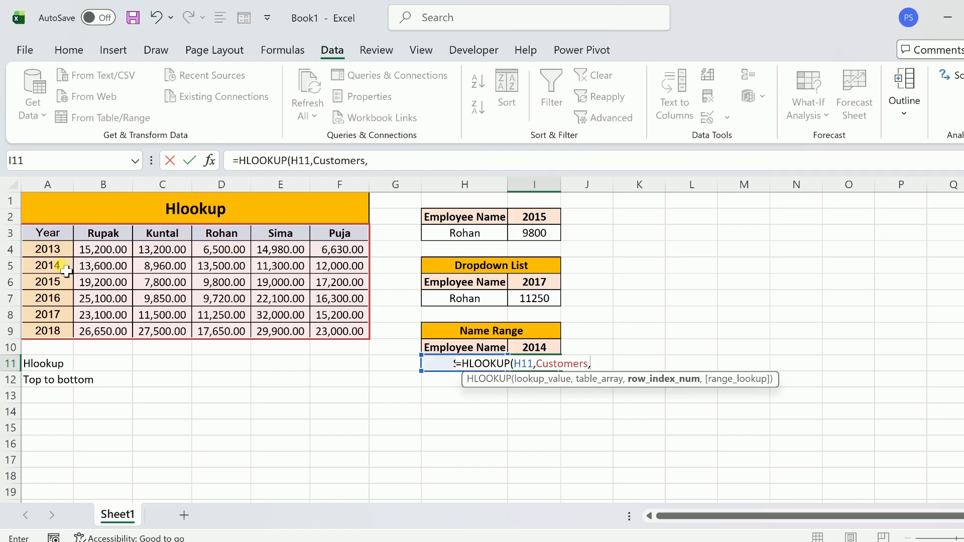
{"action": "type", "text": "3,"}
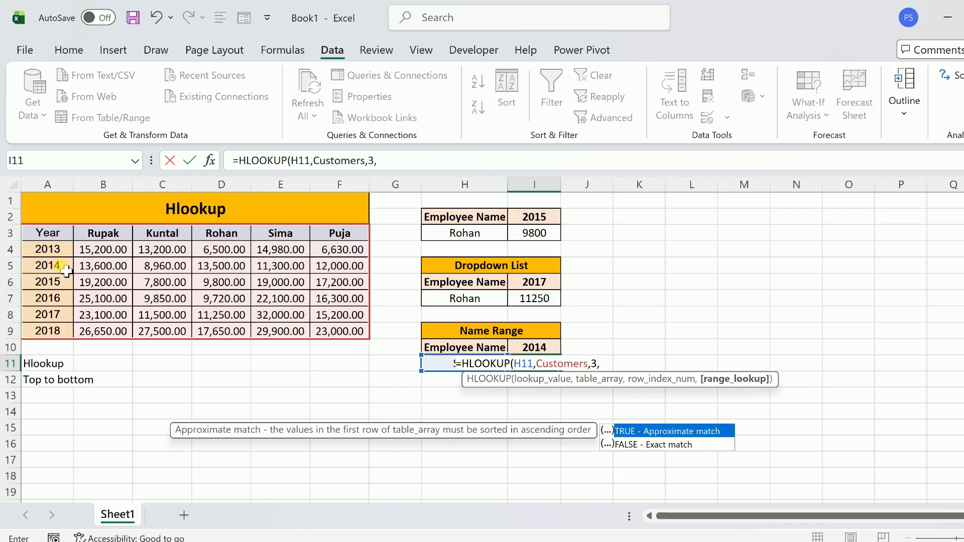
{"action": "key", "text": "Down"}
{"action": "key", "text": "Tab"}
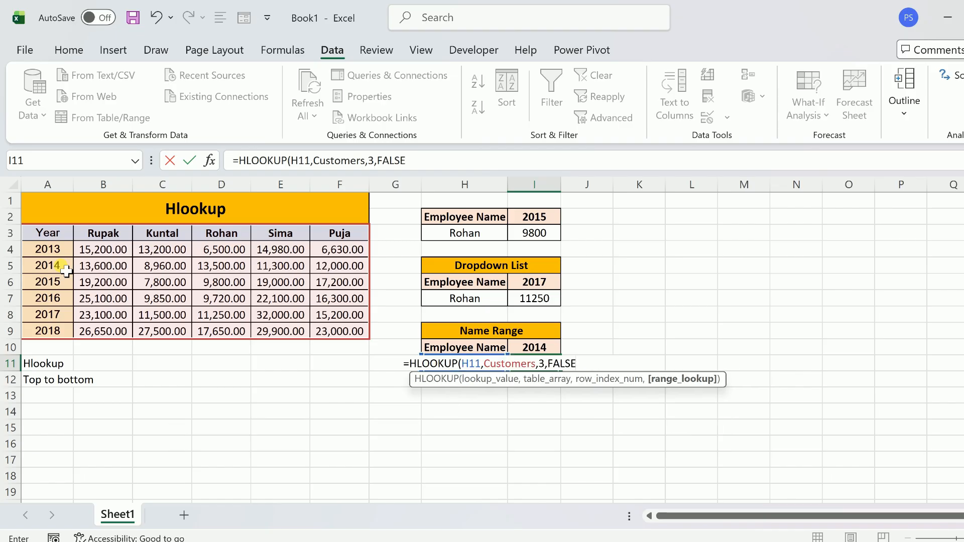
{"action": "type", "text": ")"}
{"action": "key", "text": "Return"}
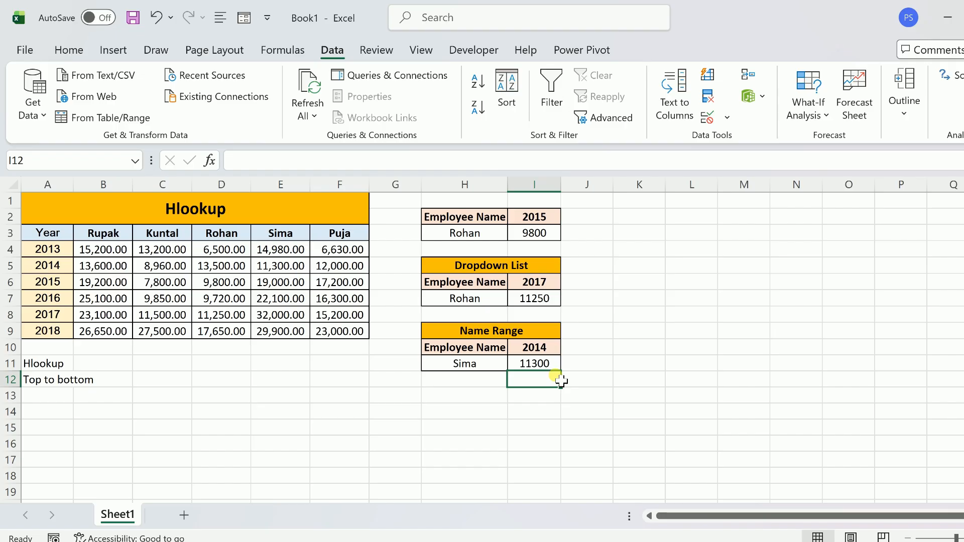
Step: Change the year header in I10 of the Name Range block to 2015
{"action": "left_click", "coordinate": [541, 347]}
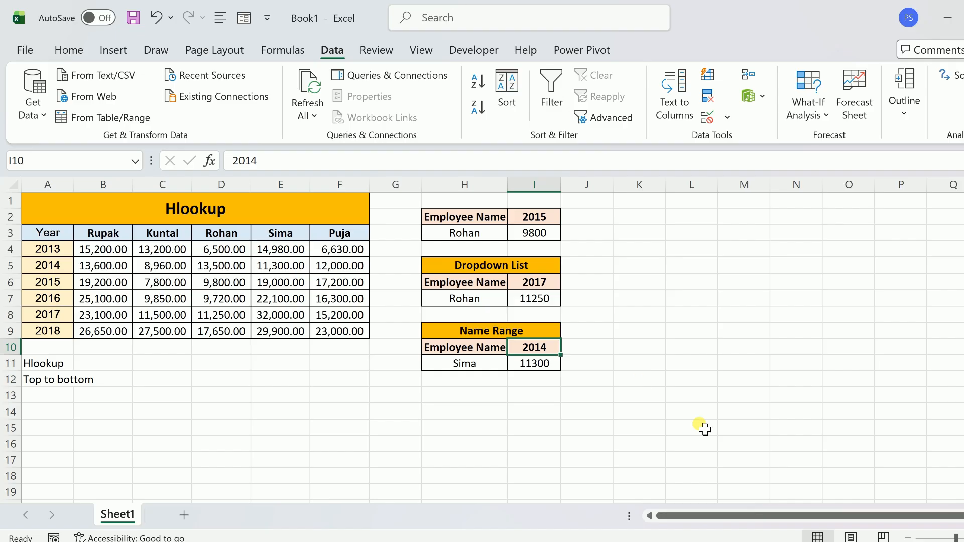
{"action": "type", "text": "2015"}
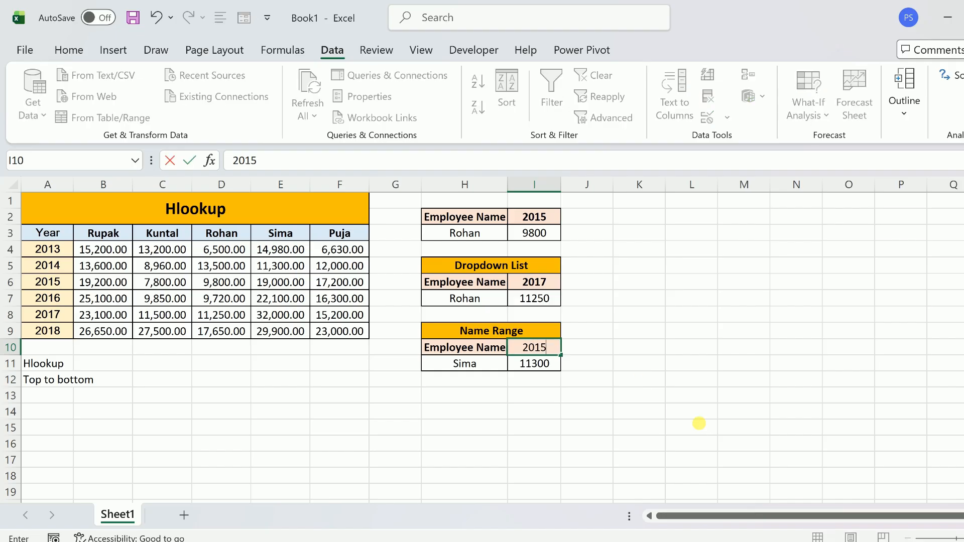
{"action": "key", "text": "Return"}
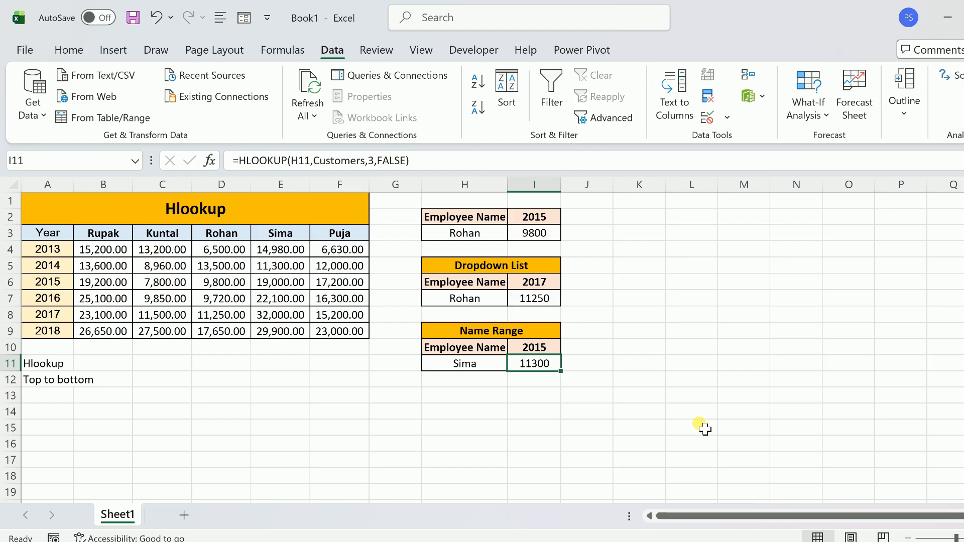